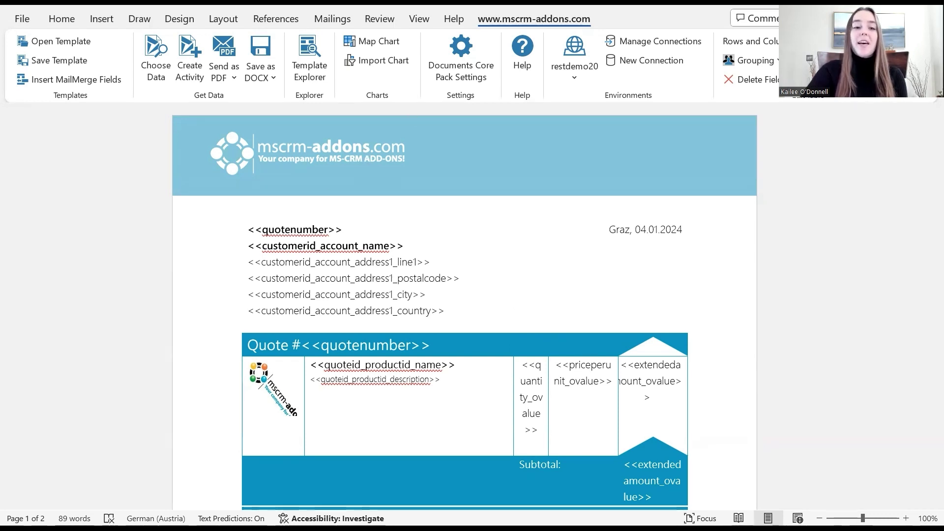
# Step: Open the Quote Line (table1) data settings from the Additional tab of the merge fields designer
pyautogui.click(100, 79)
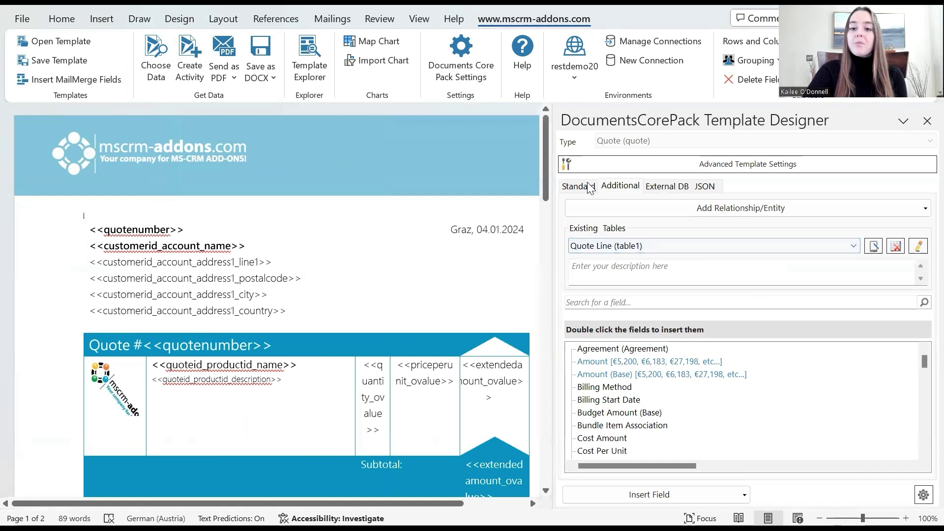
pyautogui.click(585, 187)
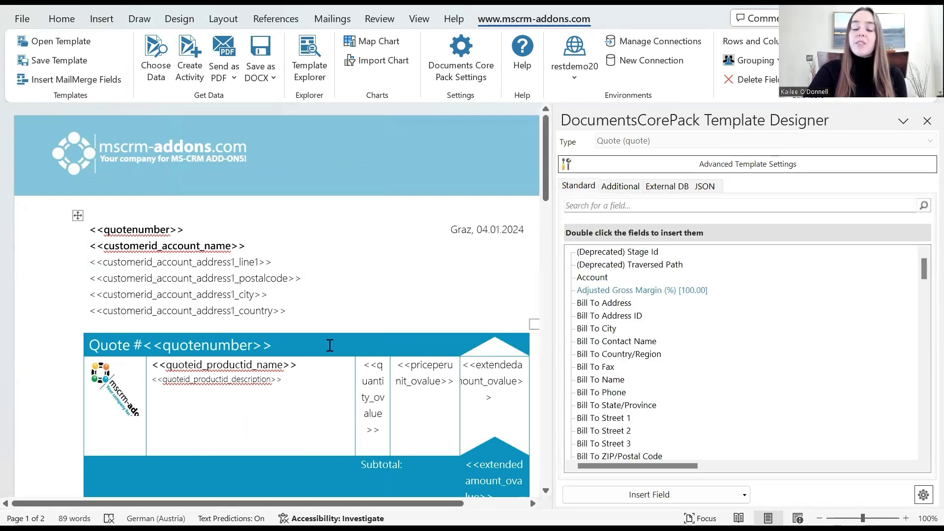
pyautogui.click(625, 188)
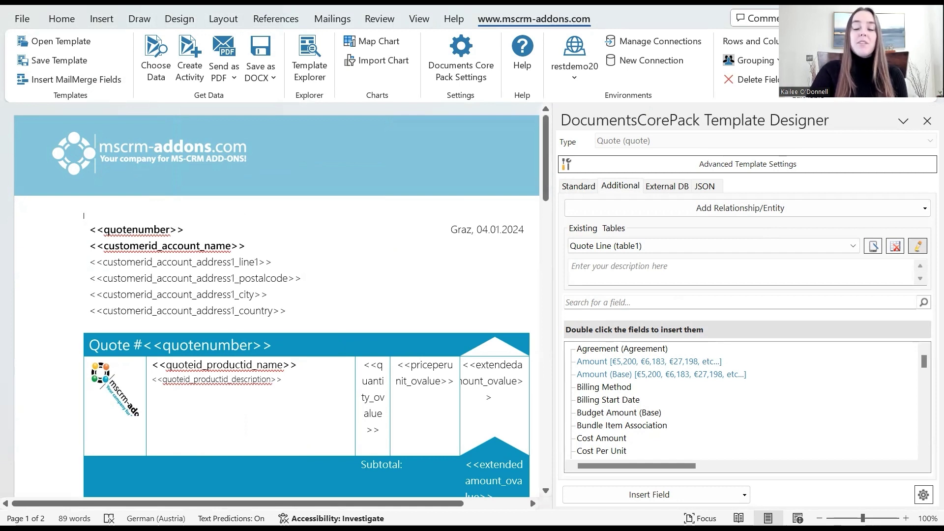
pyautogui.click(917, 245)
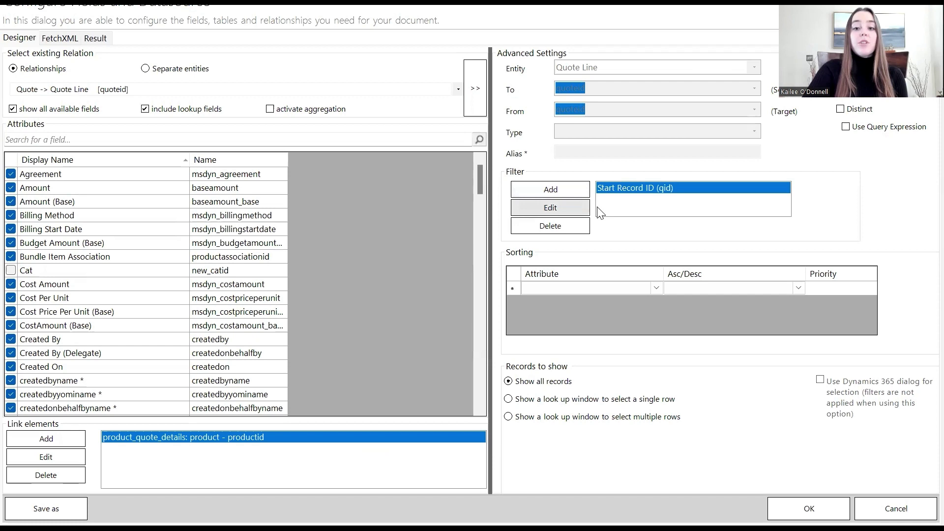
# Step: Add a new Quote Line filter with the condition Price Per Unit greater than 200
pyautogui.click(571, 193)
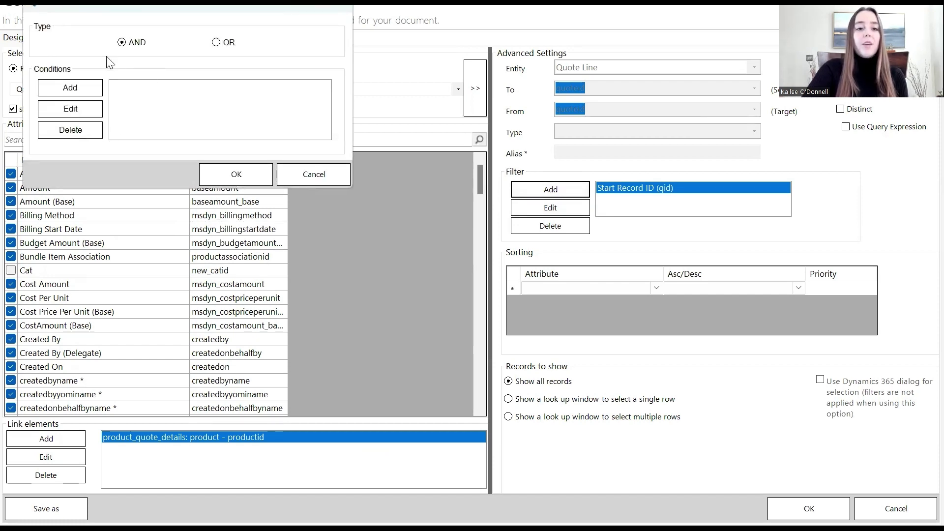
pyautogui.click(56, 87)
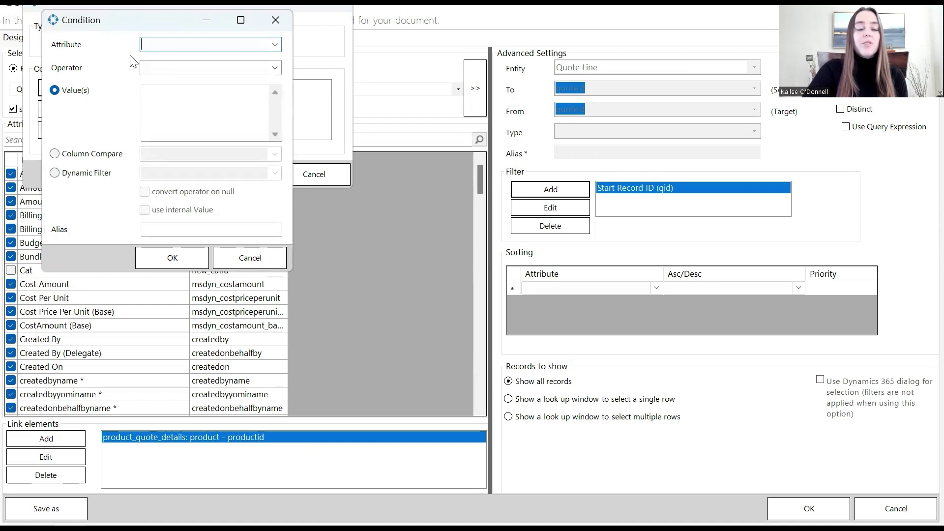
pyautogui.click(286, 197)
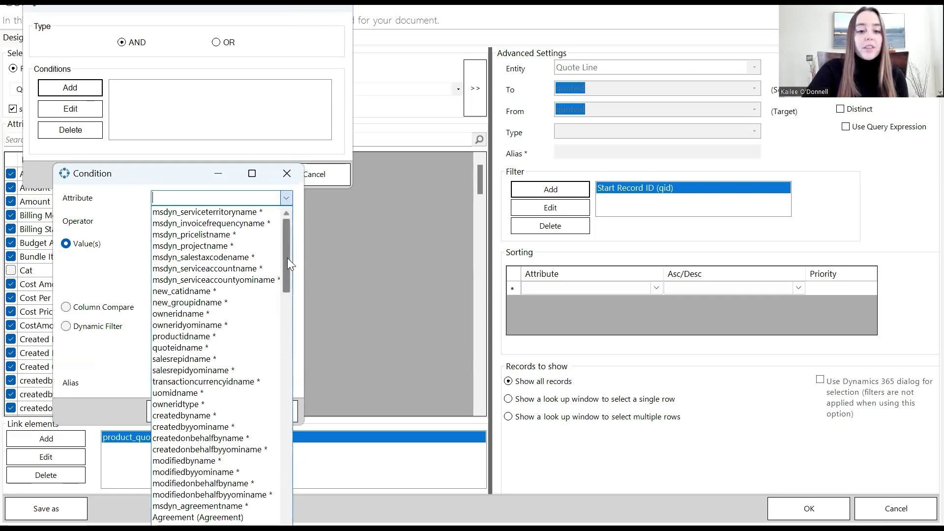
pyautogui.moveTo(287, 258); pyautogui.dragTo(264, 423)
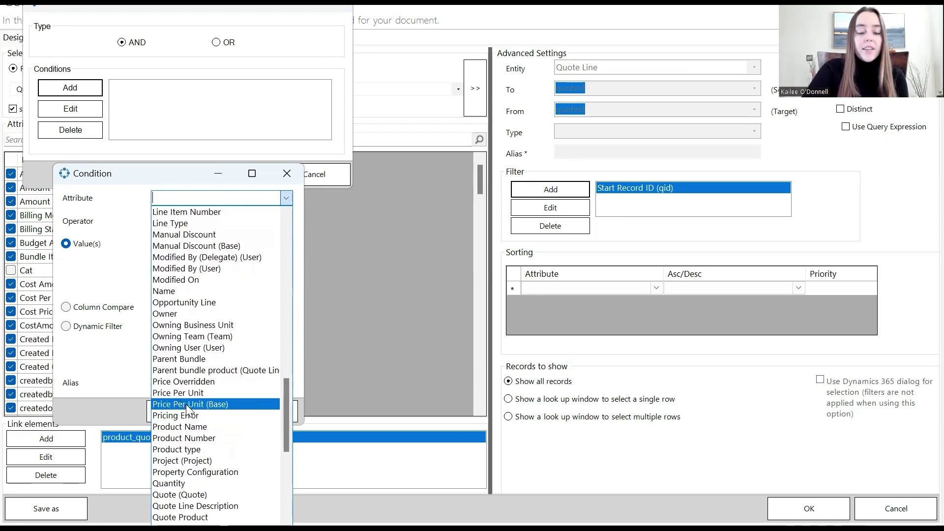
pyautogui.click(204, 392)
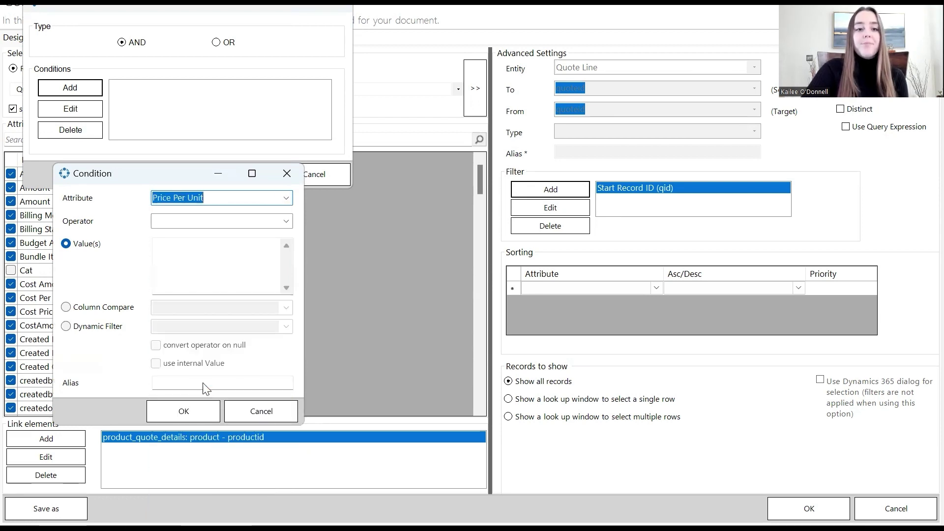
pyautogui.click(271, 222)
pyautogui.click(287, 222)
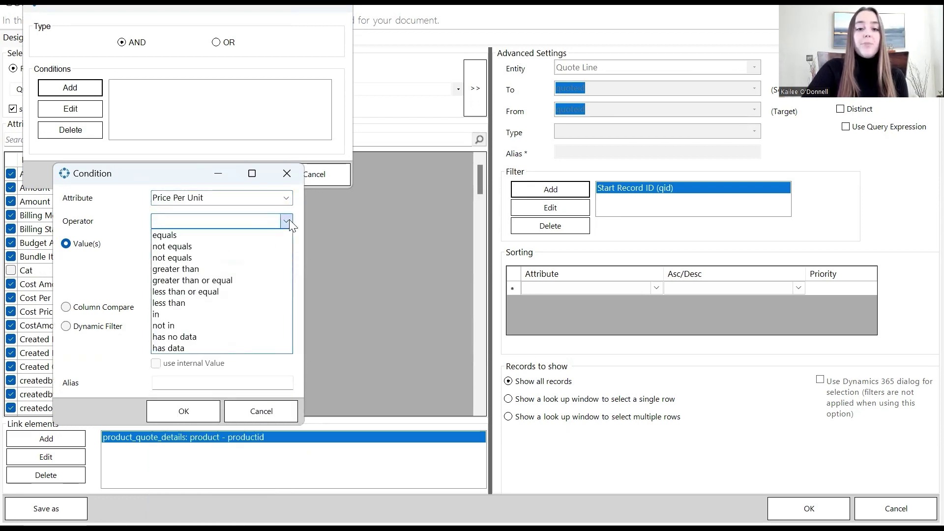
pyautogui.click(246, 276)
pyautogui.click(243, 266)
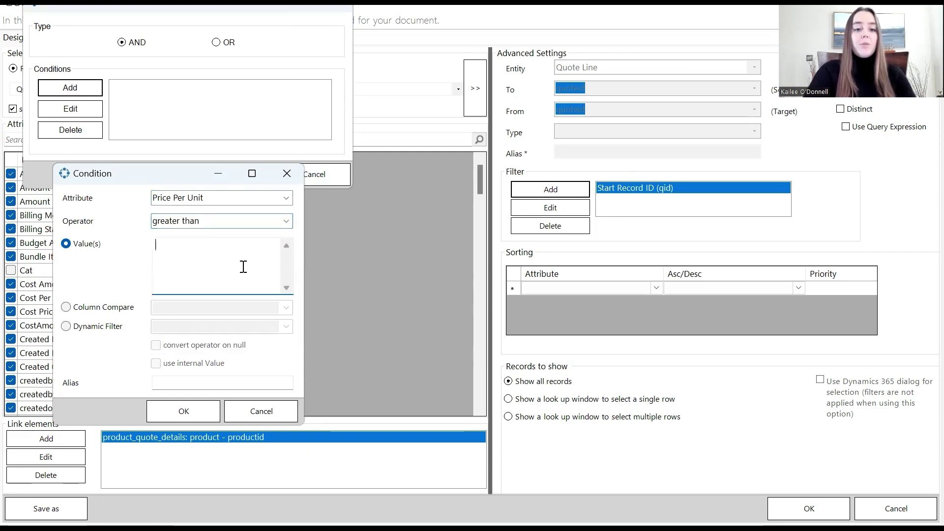
pyautogui.write('200')
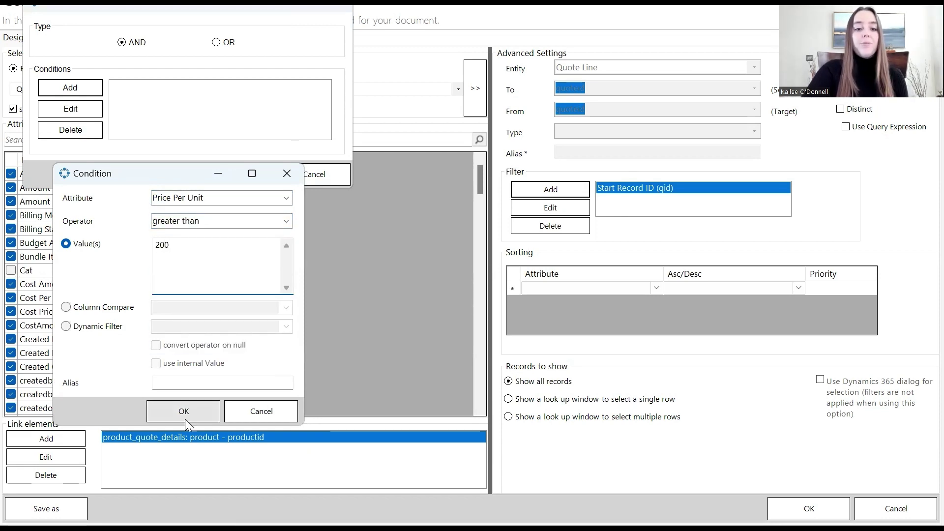
pyautogui.click(181, 409)
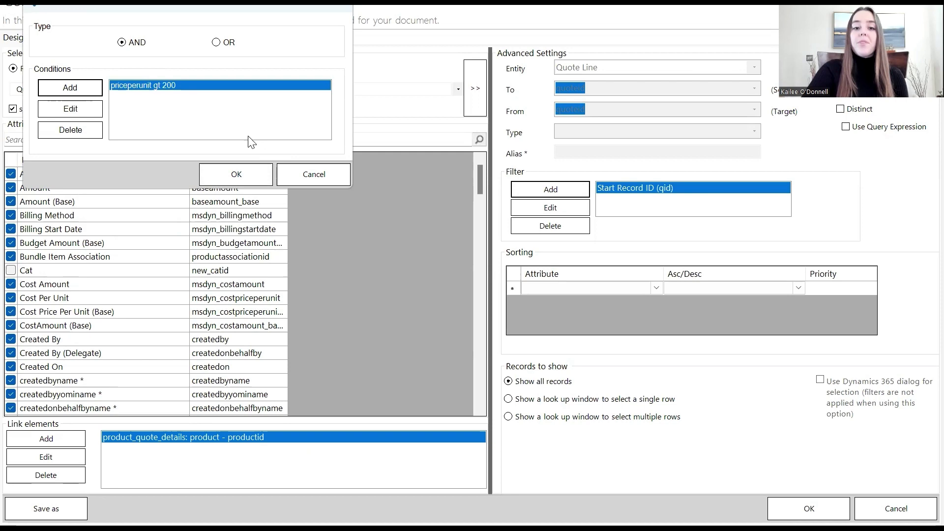
pyautogui.click(247, 173)
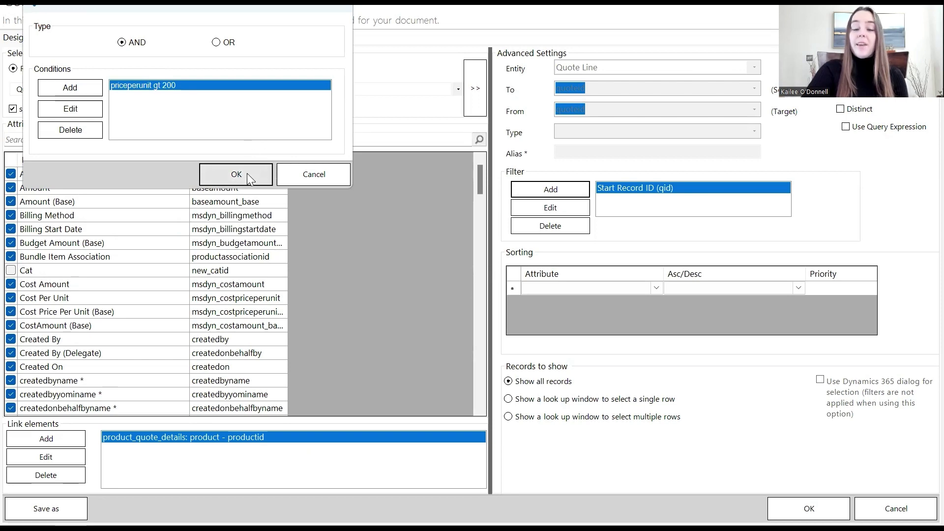
# Step: Apply the Quote Line table configuration and save the template
pyautogui.click(803, 506)
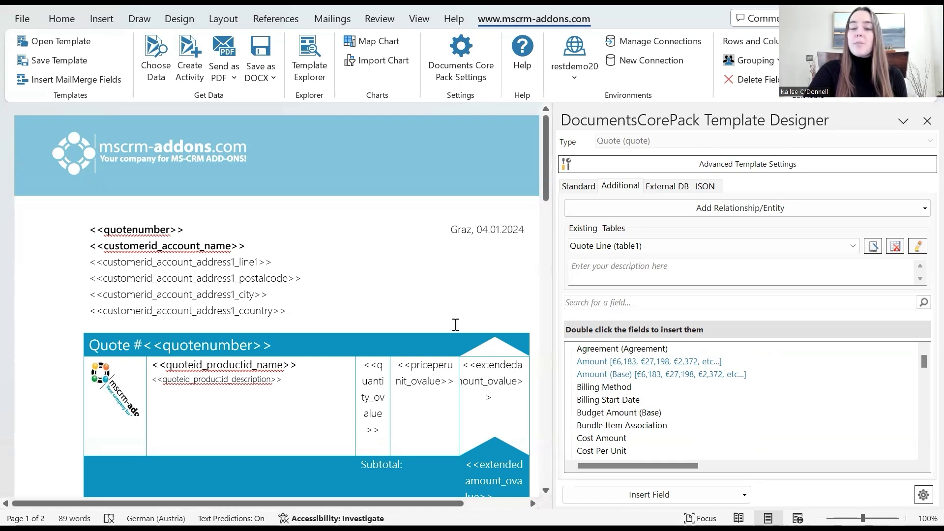
pyautogui.click(155, 76)
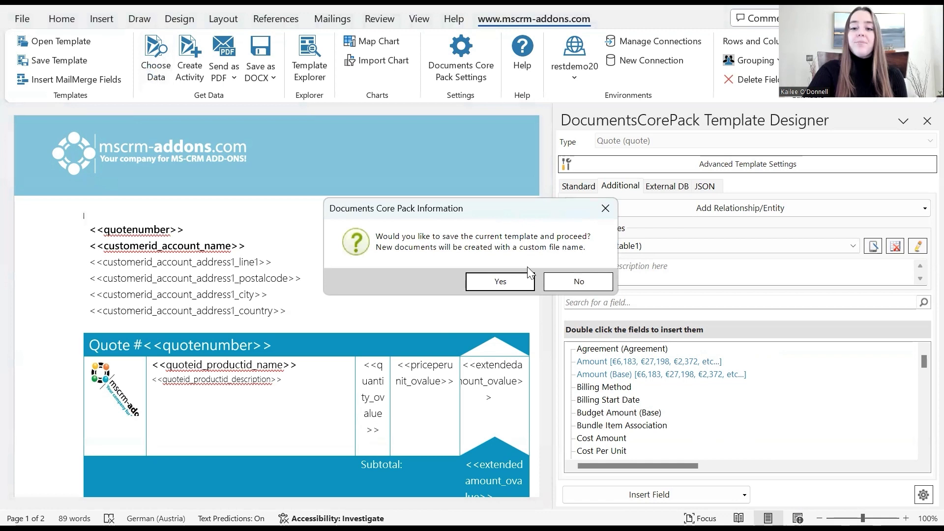
pyautogui.click(518, 282)
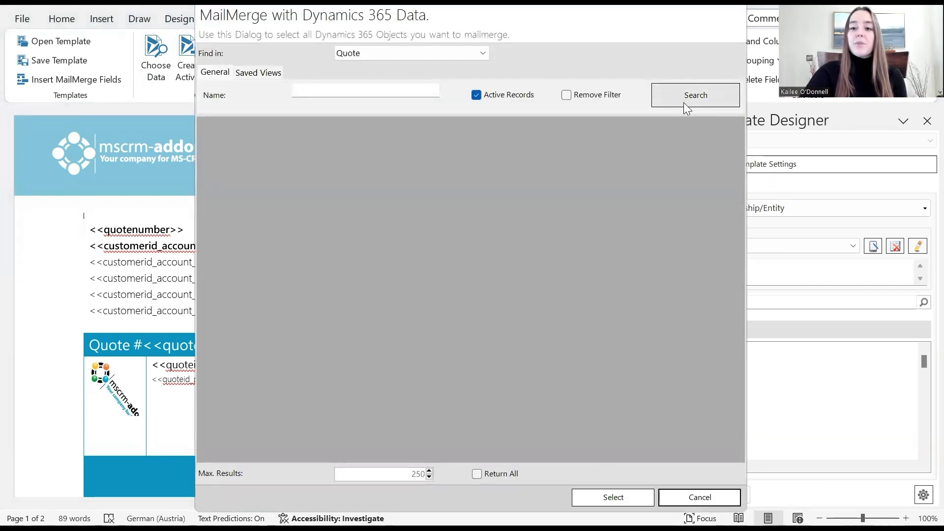
# Step: Select the Laptops,Monitors + Services quote as the record to merge
pyautogui.click(684, 103)
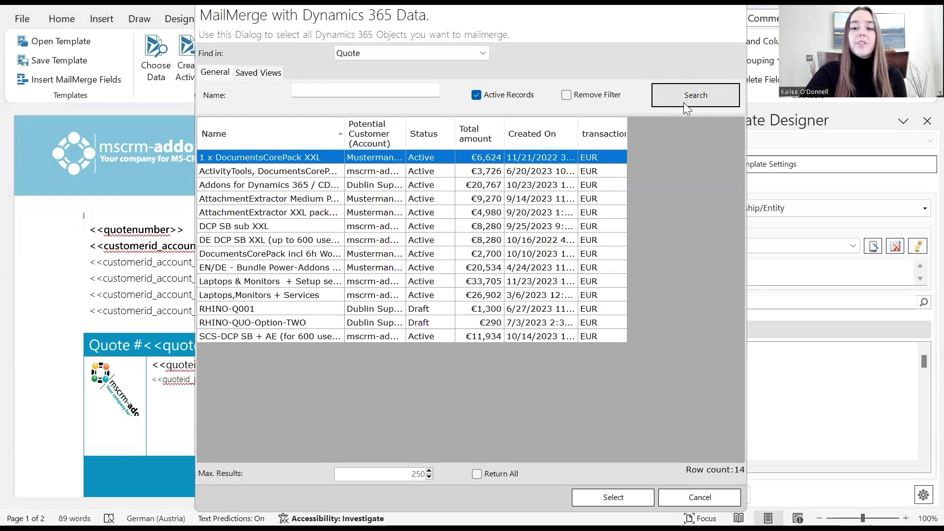
pyautogui.click(255, 295)
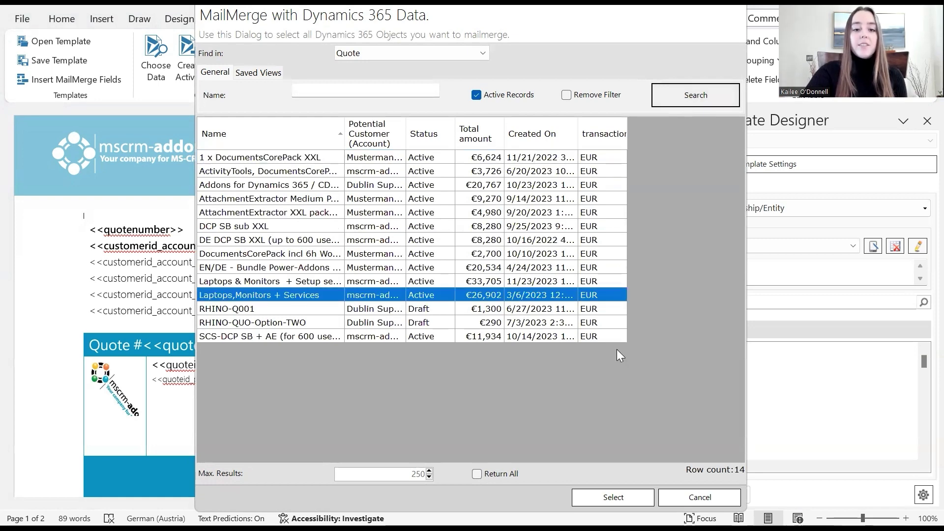
pyautogui.click(613, 497)
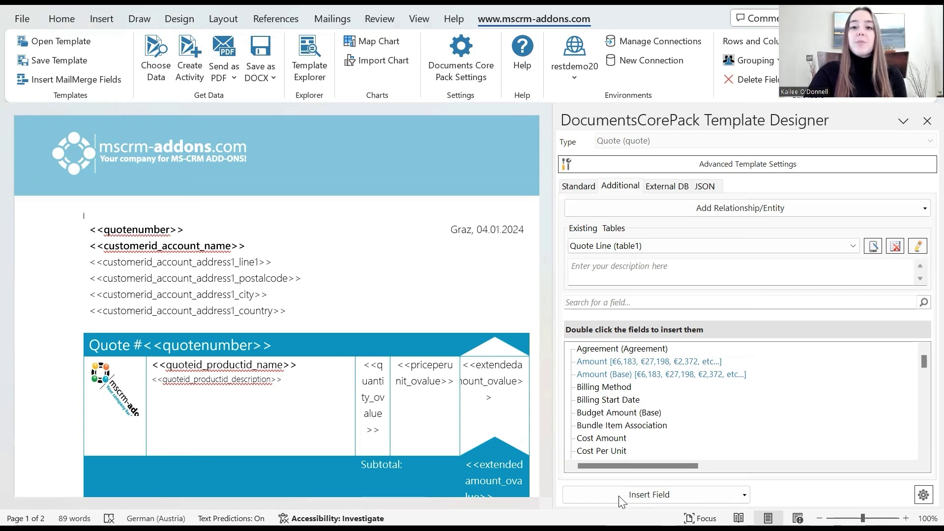
# Step: Generate the quote and scroll through it down to the bank details on page 2
pyautogui.click(619, 496)
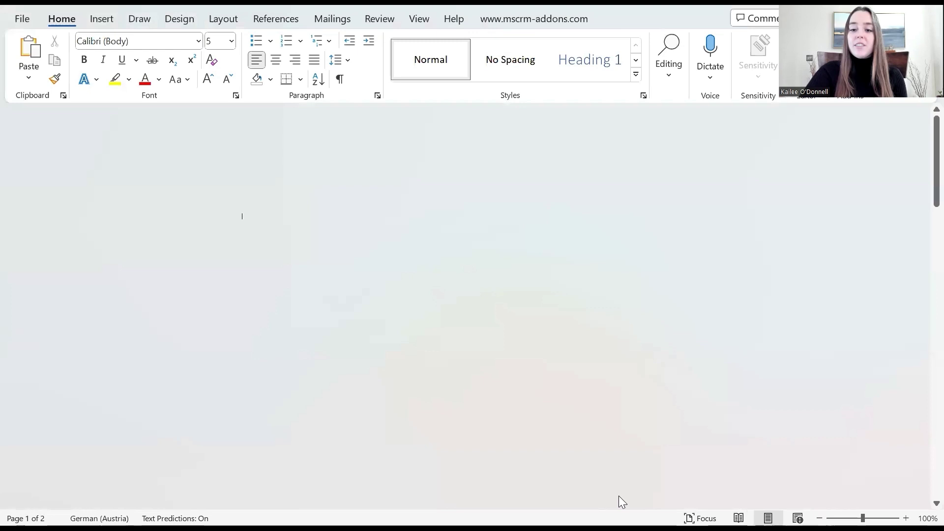
pyautogui.scroll(-1, 465, 315)
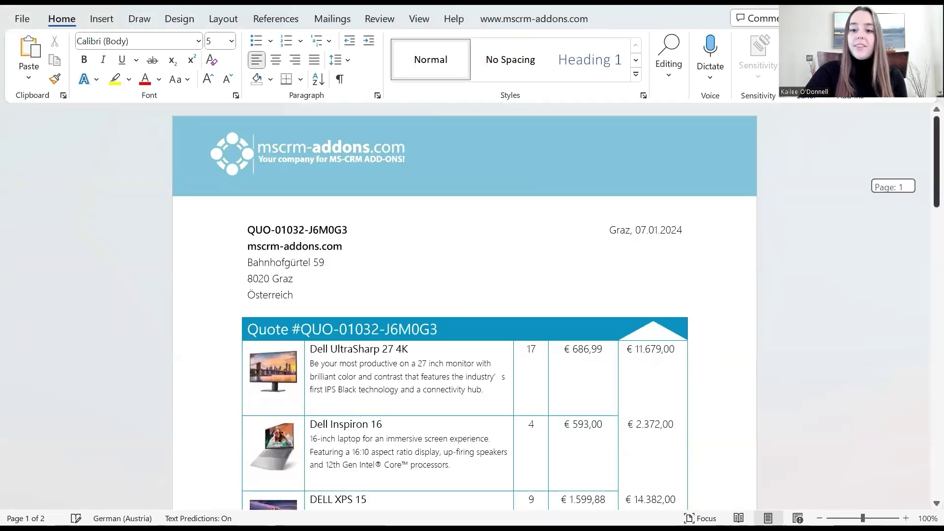
pyautogui.scroll(-2, 465, 315)
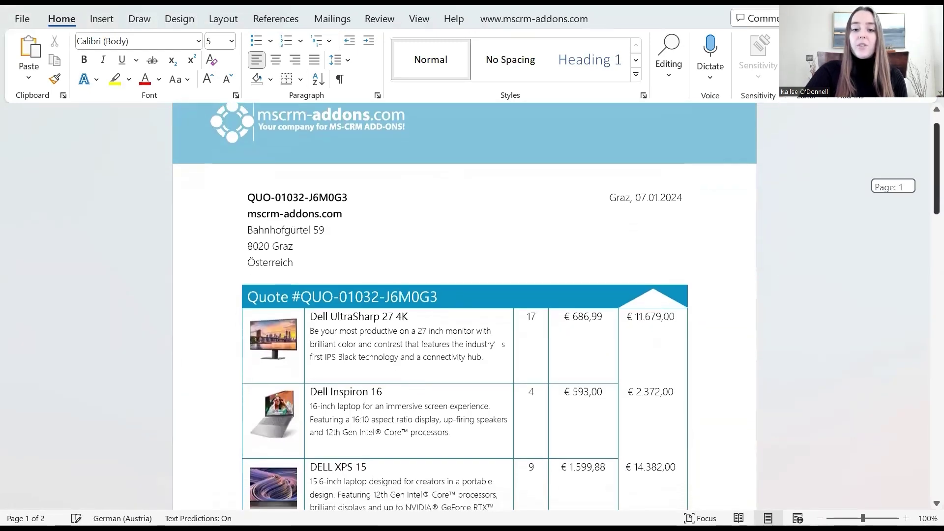
pyautogui.scroll(-2, 464, 306)
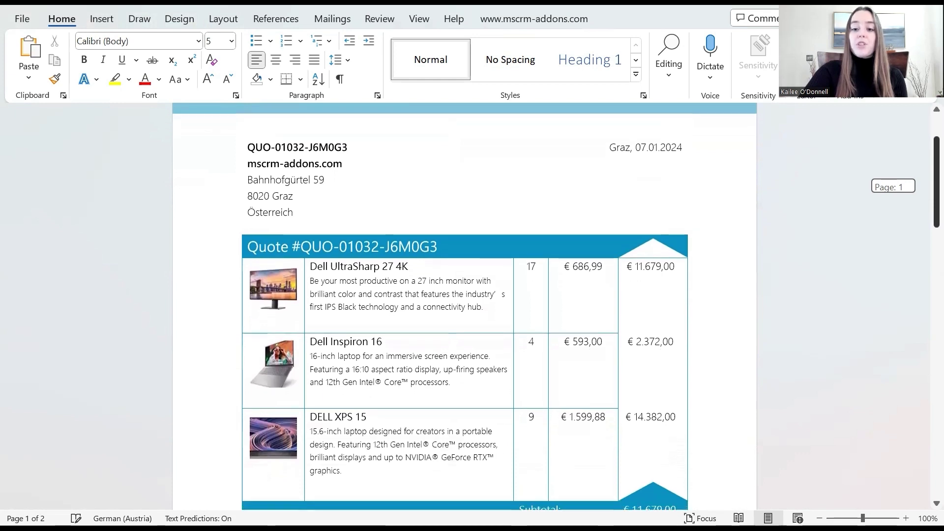
pyautogui.scroll(-4, 597, 246)
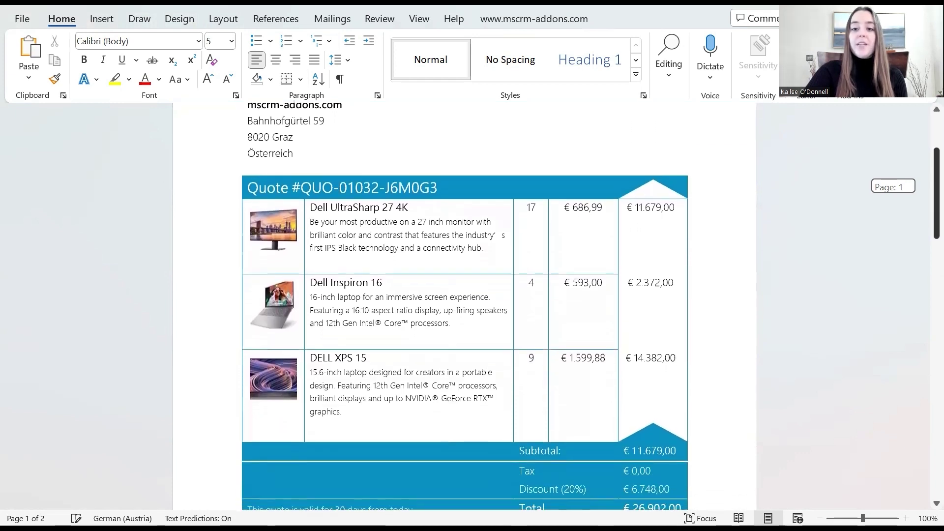
pyautogui.scroll(-3, 597, 234)
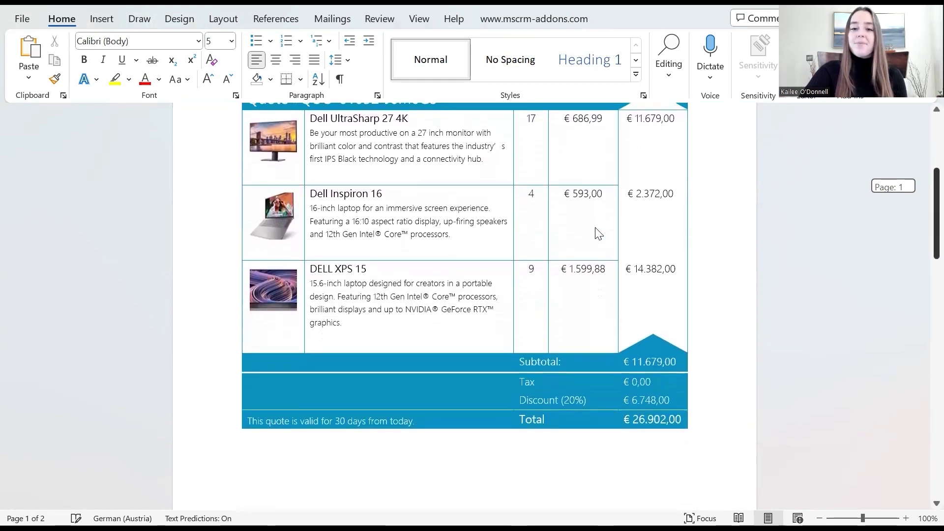
pyautogui.scroll(-2, 906, 265)
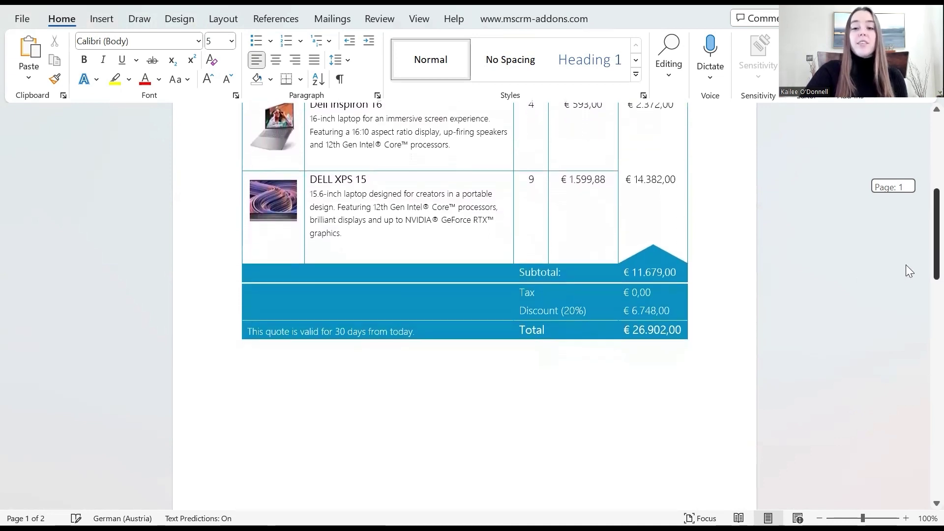
pyautogui.scroll(-7, 887, 231)
pyautogui.scroll(-4, 881, 216)
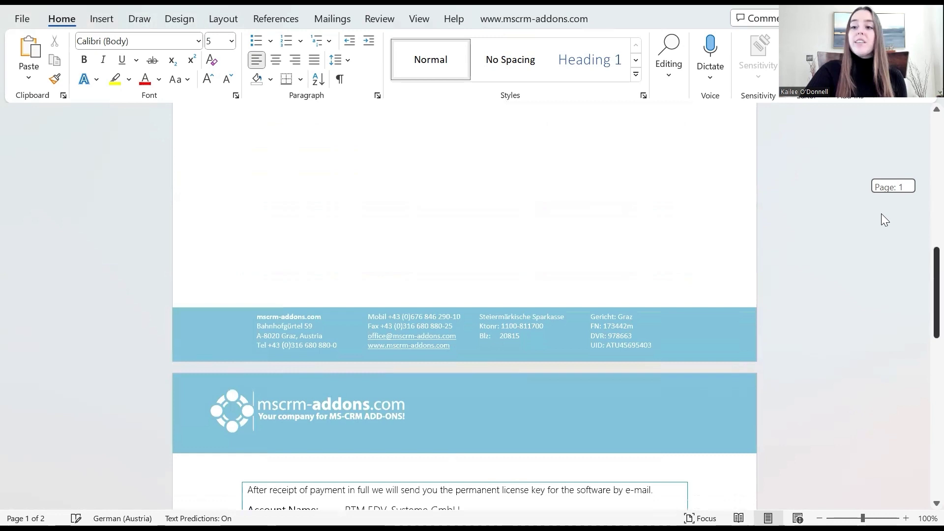
pyautogui.scroll(-3, 873, 216)
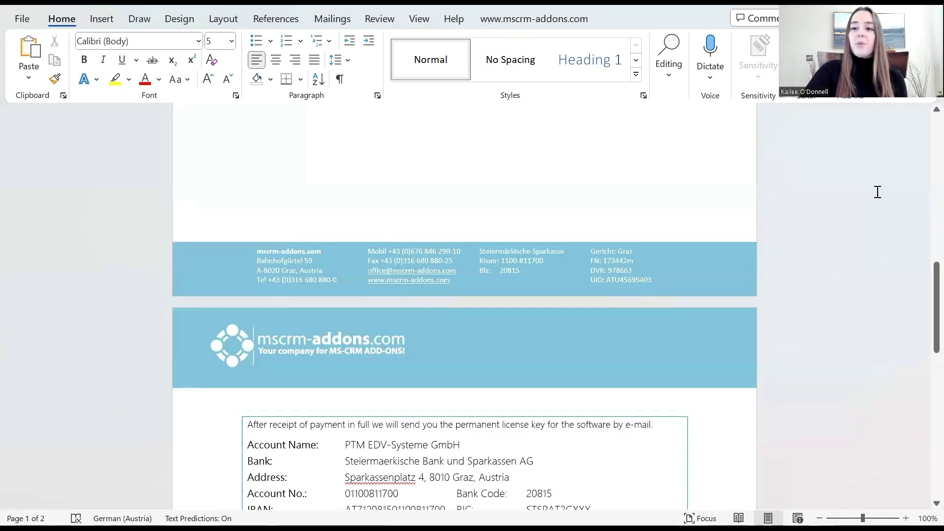
# Step: Close the generated quote without saving and reopen the Template Designer pane on the template
pyautogui.hotkey('alt', 'F4')
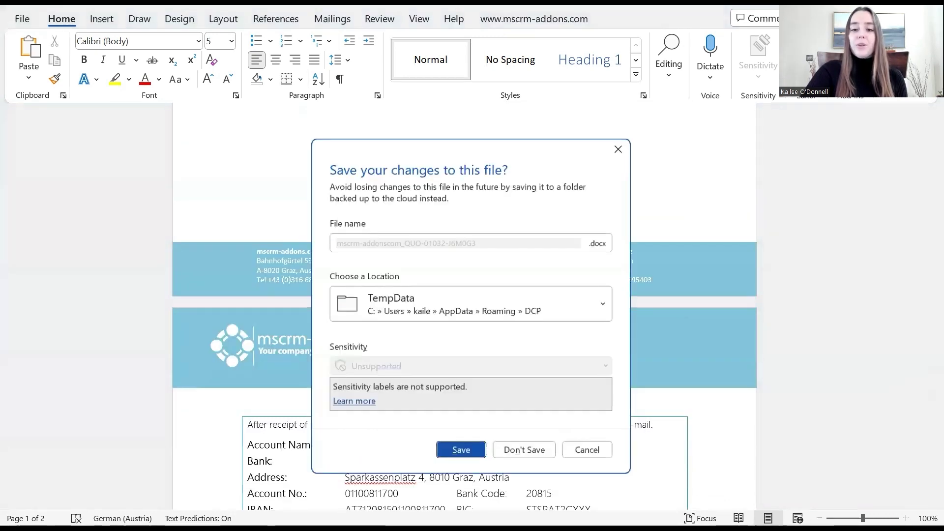
pyautogui.click(520, 449)
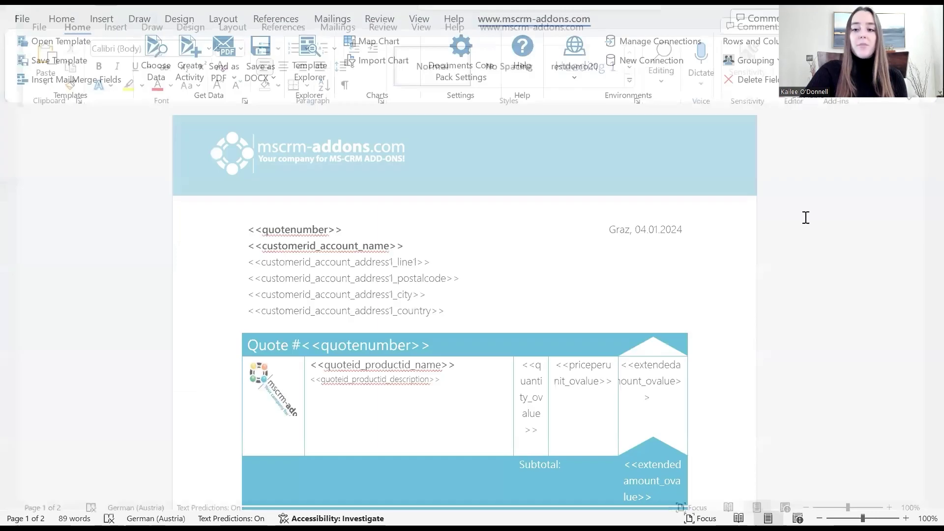
pyautogui.scroll(-2, 290, 133)
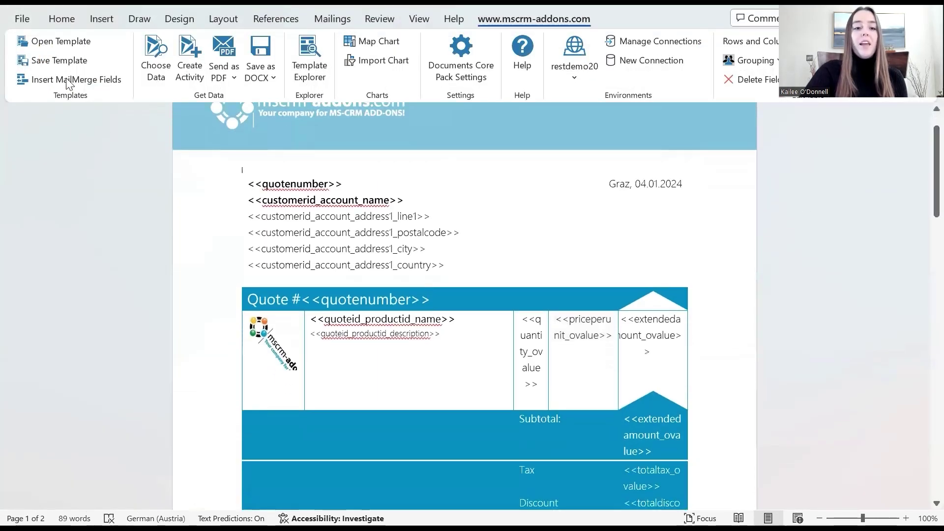
pyautogui.click(72, 77)
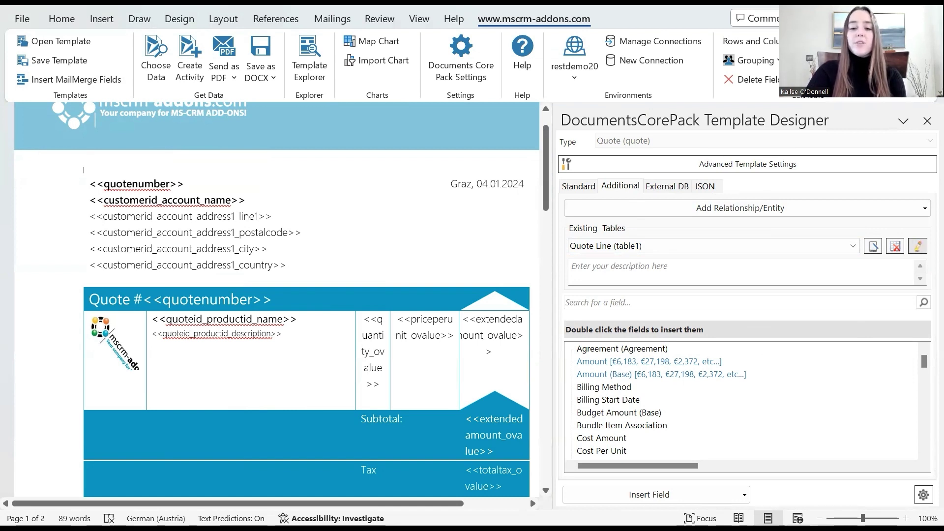
# Step: Open the Quote Line settings full-screen and check the priceperunit gt 200 filter
pyautogui.click(917, 246)
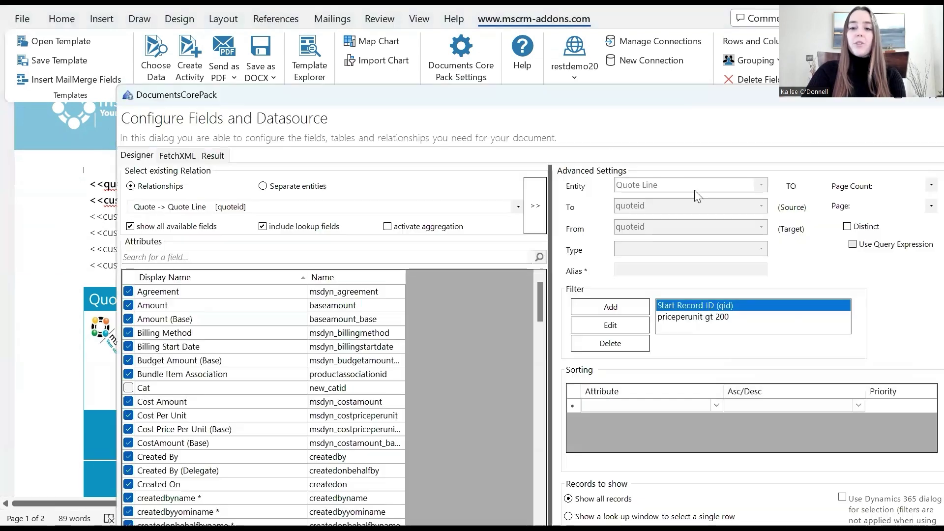
pyautogui.click(915, 102)
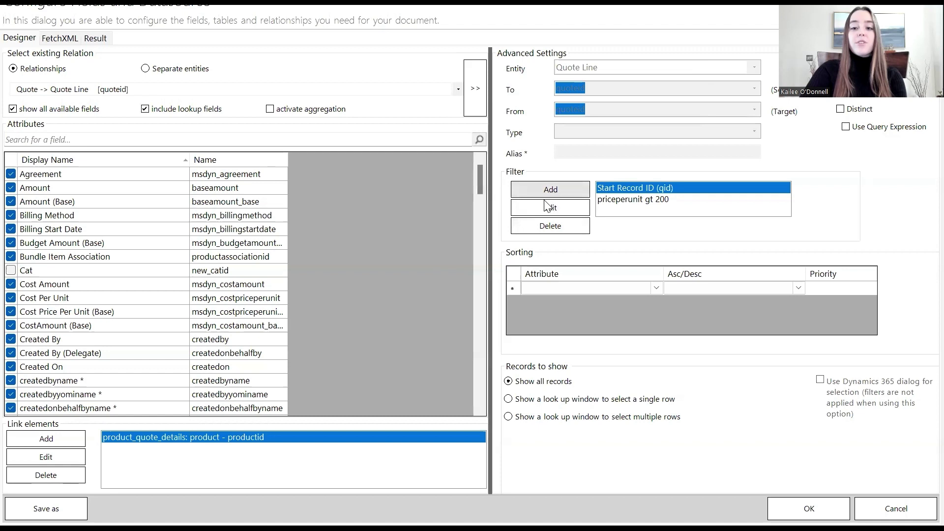
pyautogui.click(622, 199)
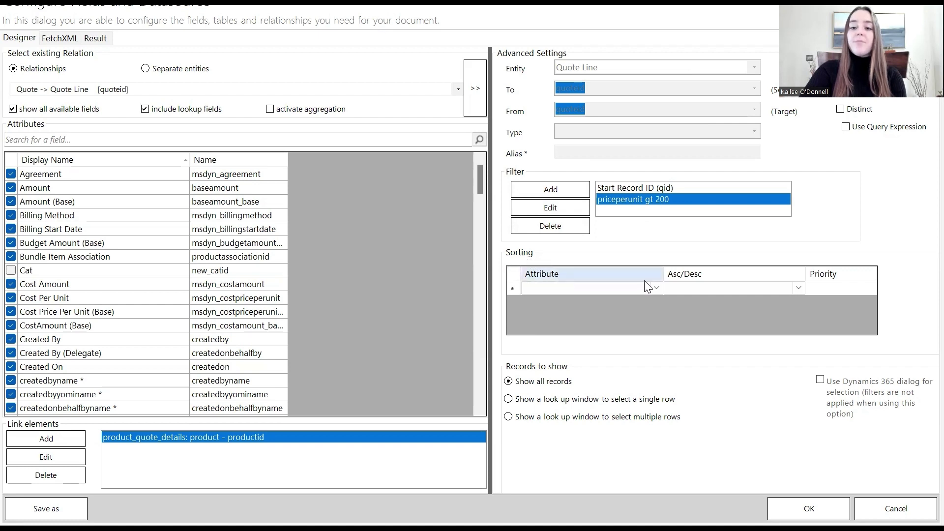
# Step: Add a Product Name ascending sort rule and apply the settings
pyautogui.click(660, 286)
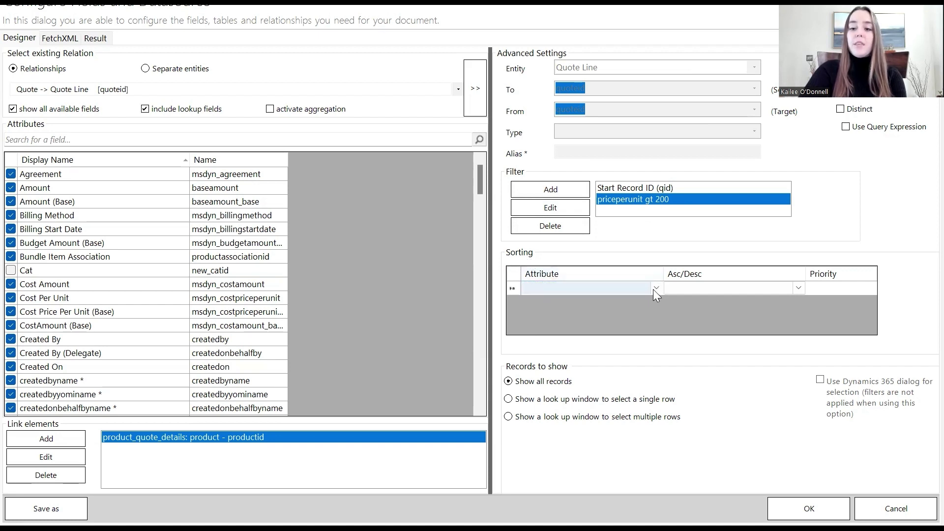
pyautogui.click(655, 288)
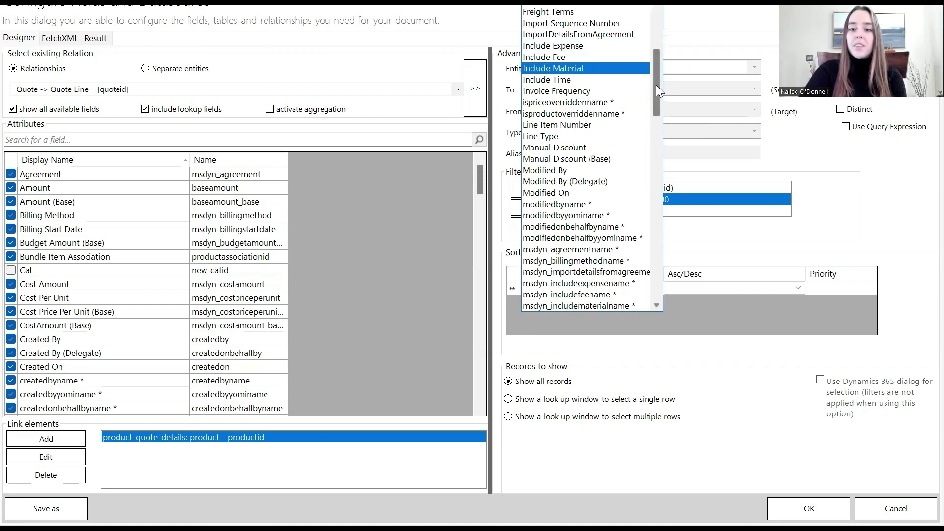
pyautogui.moveTo(660, 88); pyautogui.dragTo(653, 165)
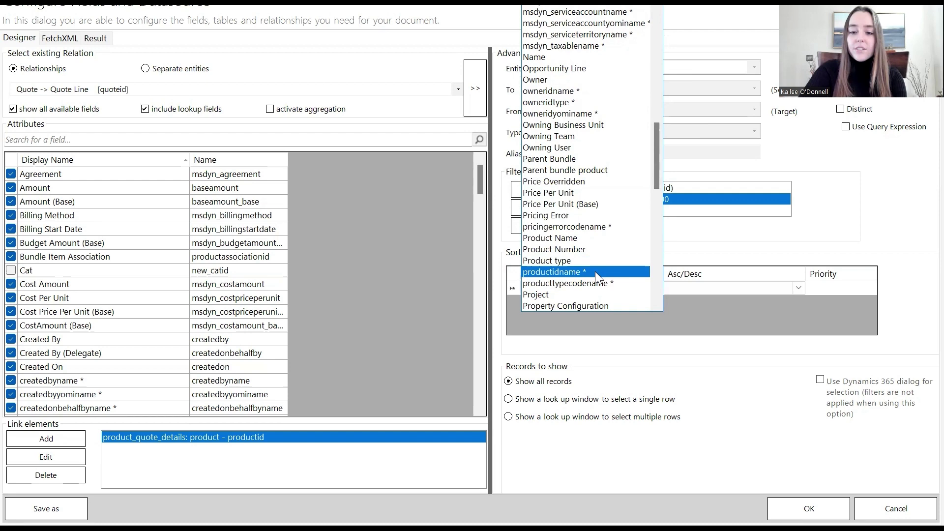
pyautogui.click(591, 239)
pyautogui.click(802, 292)
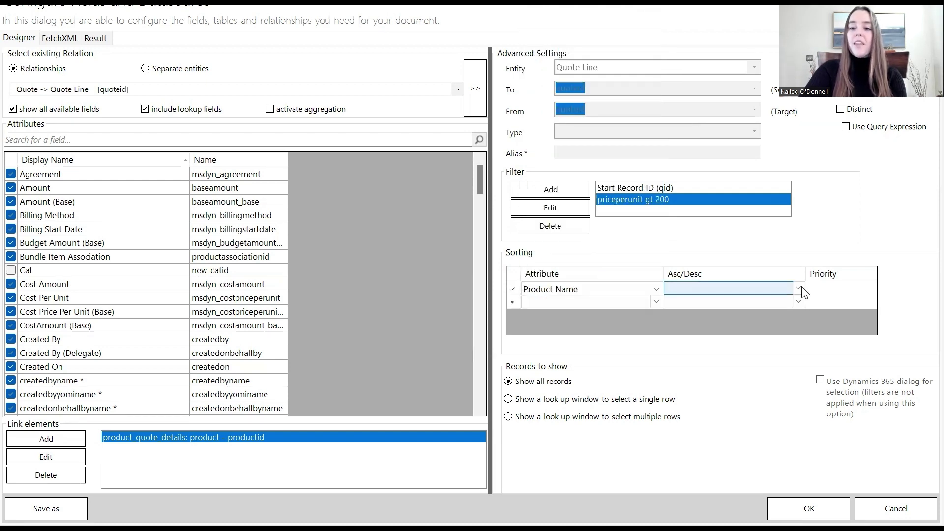
pyautogui.click(799, 293)
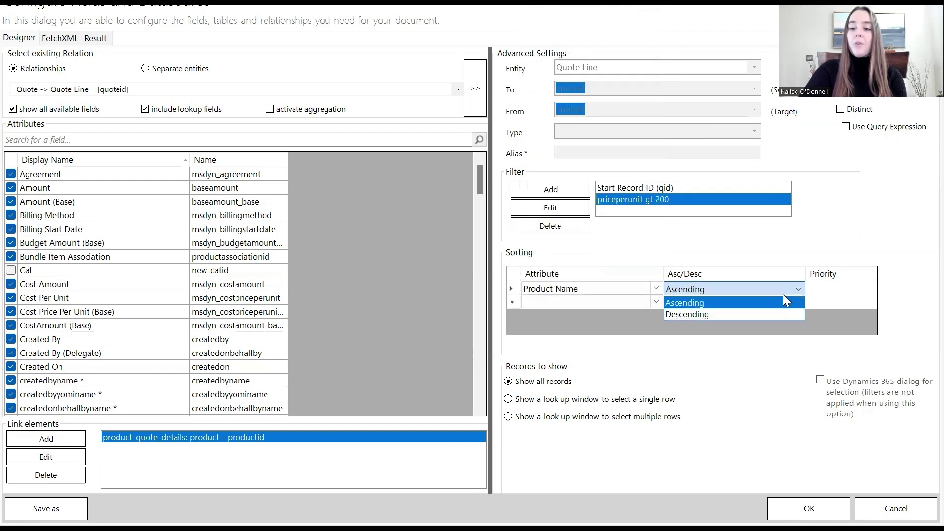
pyautogui.click(746, 303)
pyautogui.click(801, 506)
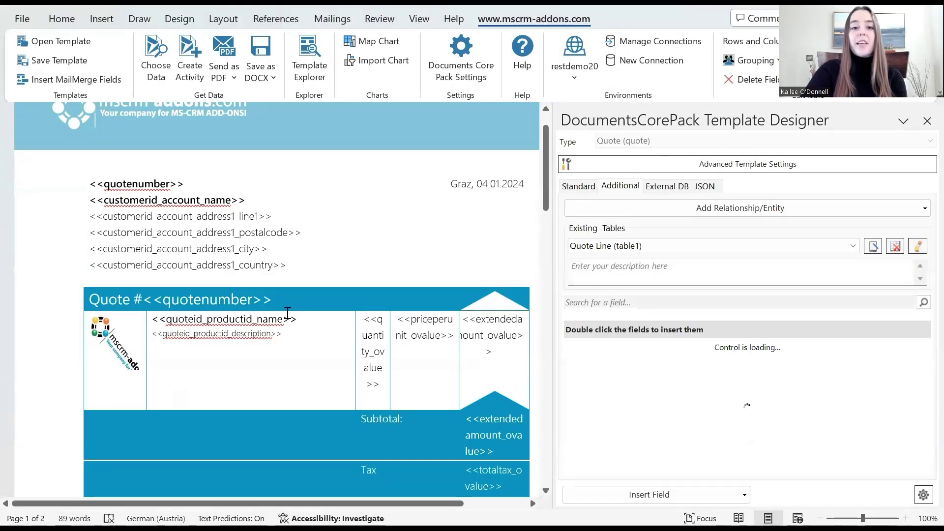
# Step: Save the template and merge it with the Laptops,Monitors + Services quote
pyautogui.click(151, 57)
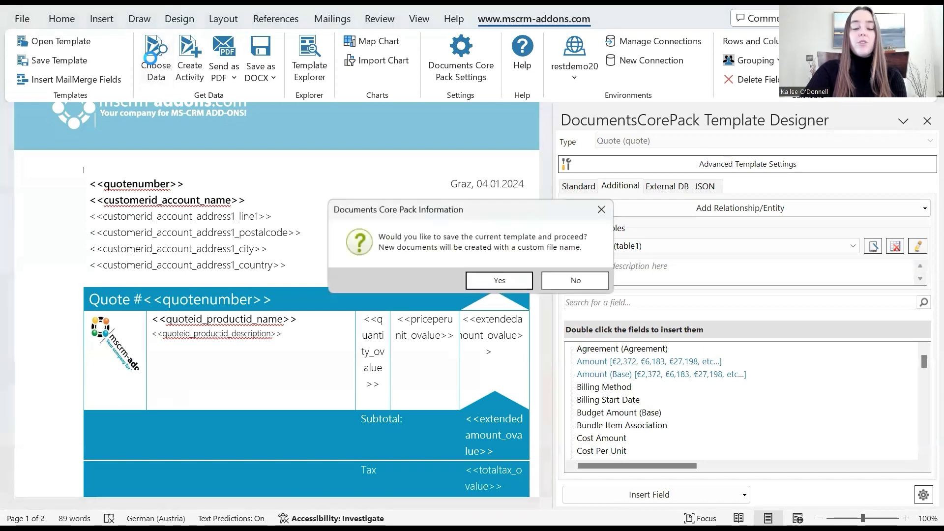
pyautogui.click(511, 279)
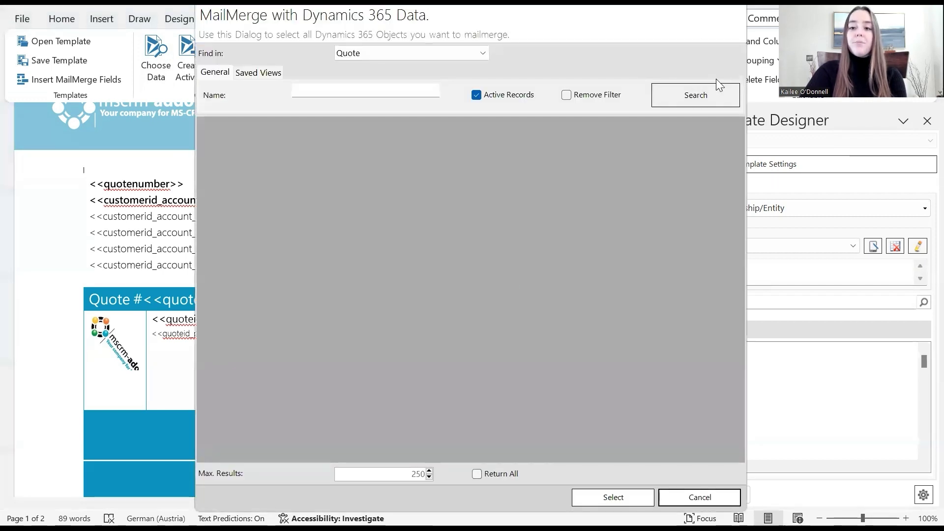
pyautogui.click(704, 94)
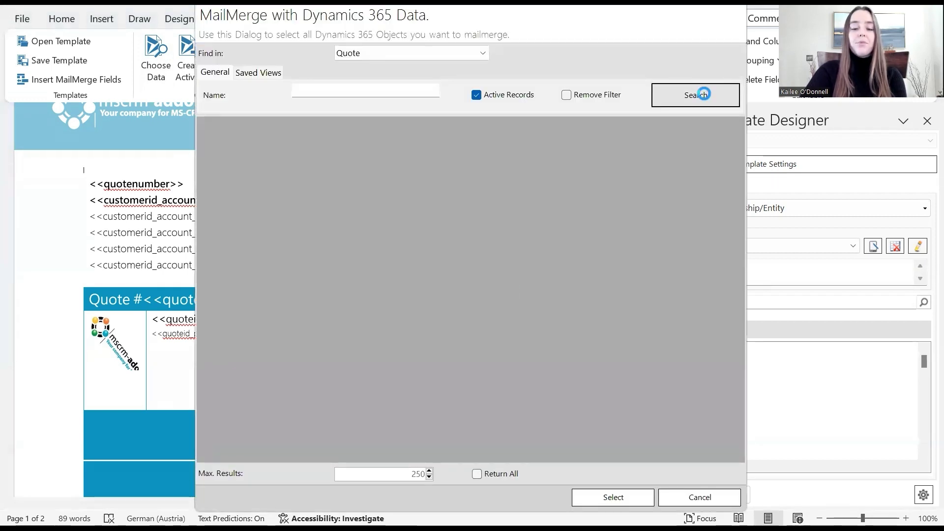
pyautogui.click(253, 297)
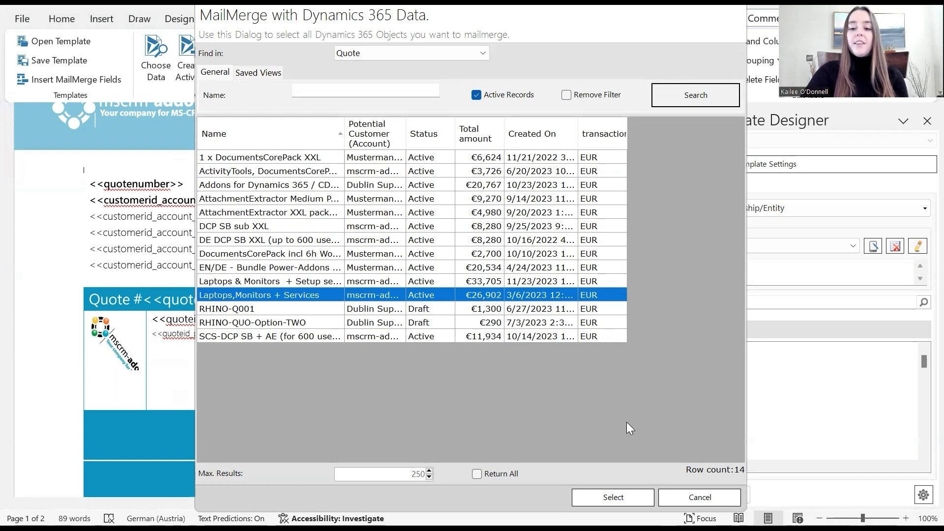
pyautogui.click(622, 495)
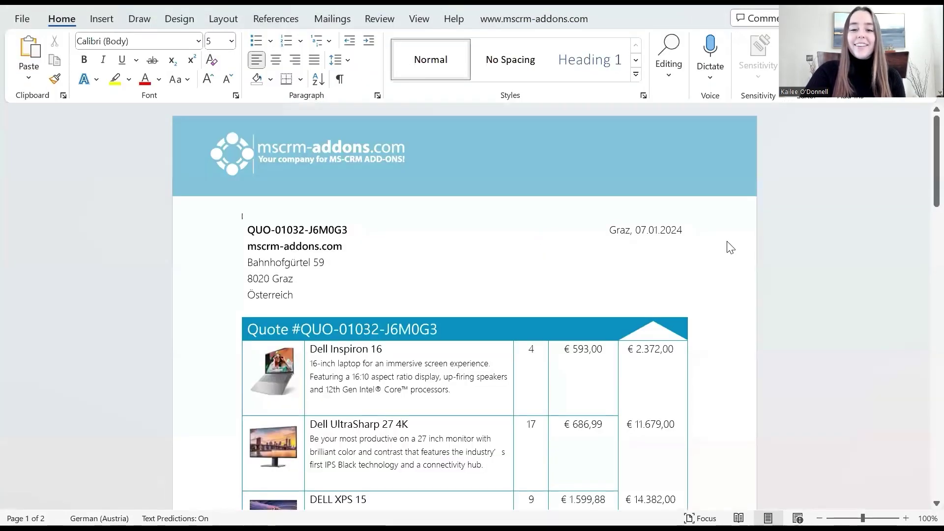
# Step: Scroll the merged quote to verify lines read Dell Inspiron 16, Dell UltraSharp 27 4K, DELL XPS 15
pyautogui.moveTo(937, 163); pyautogui.dragTo(937, 193)
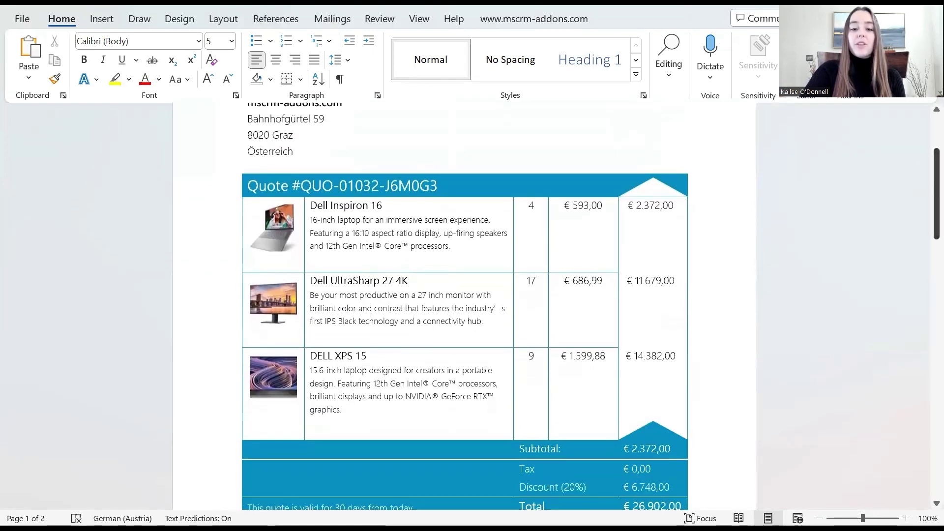
pyautogui.click(403, 381)
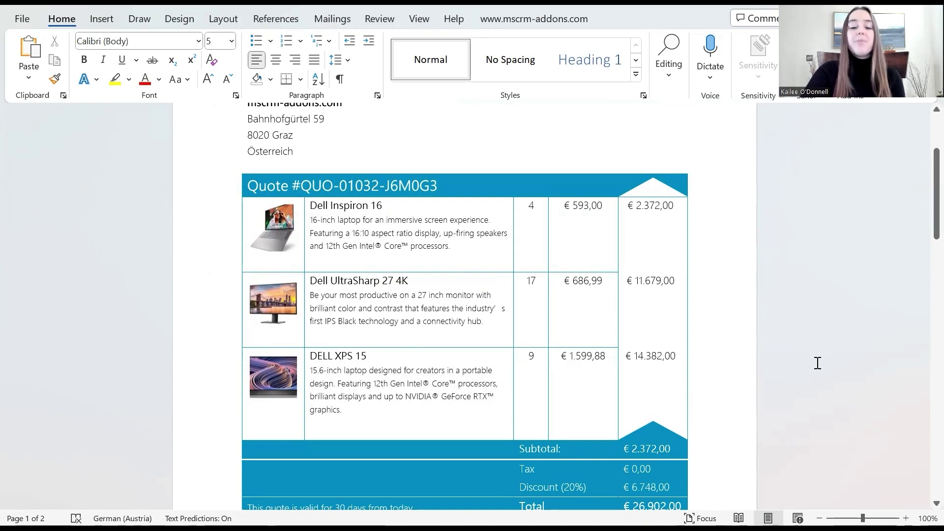
pyautogui.moveTo(937, 193); pyautogui.dragTo(937, 161)
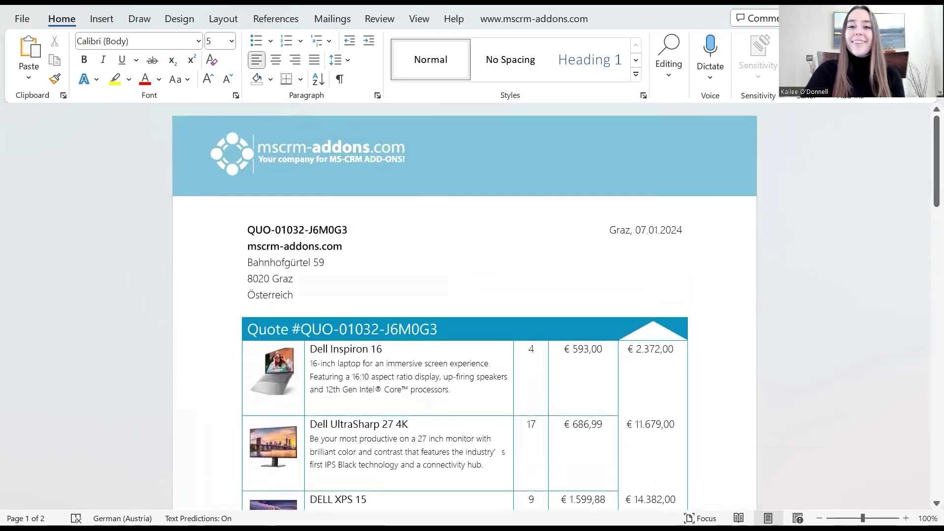